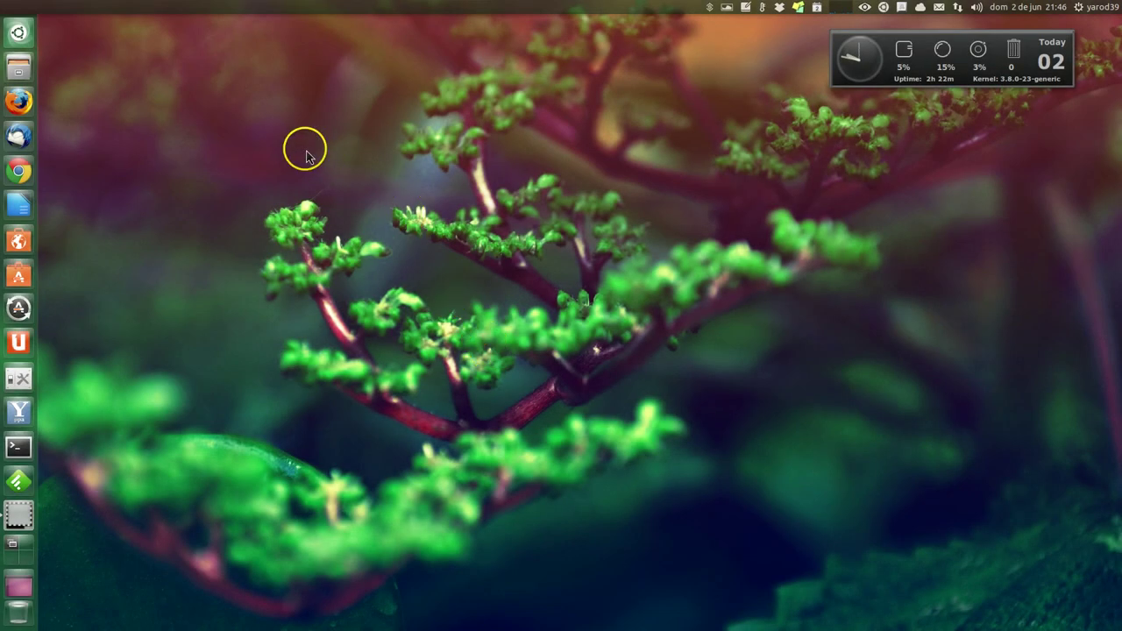
Launch Firefox from the Unity launcher so the Google España home page appears.
click(26, 102)
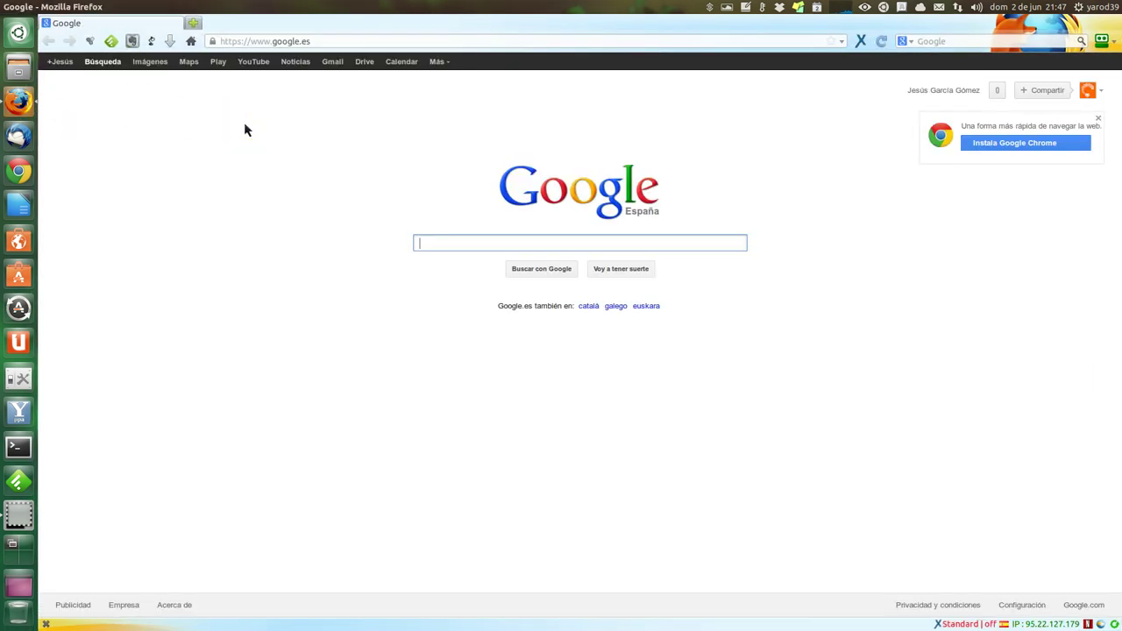
mouse_move(188, 9)
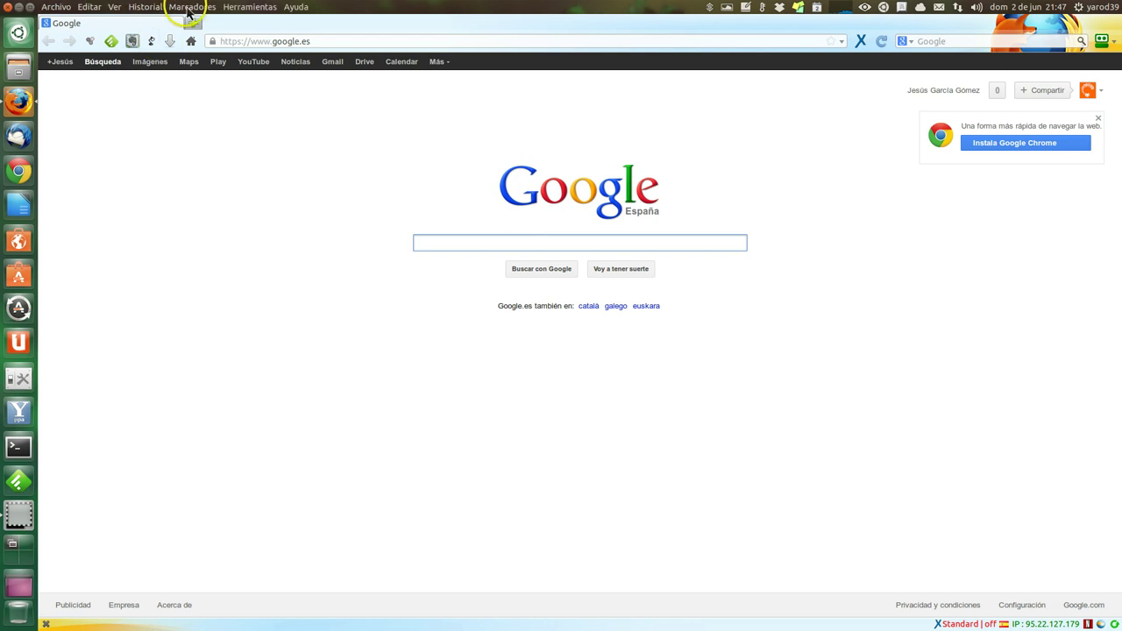
click(261, 8)
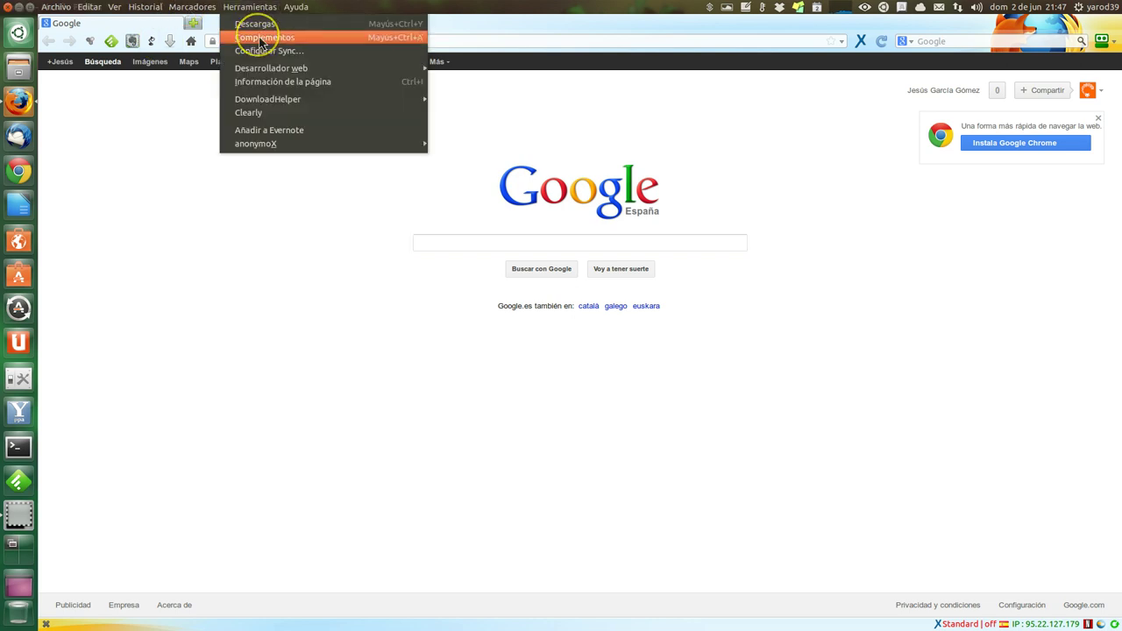
click(263, 37)
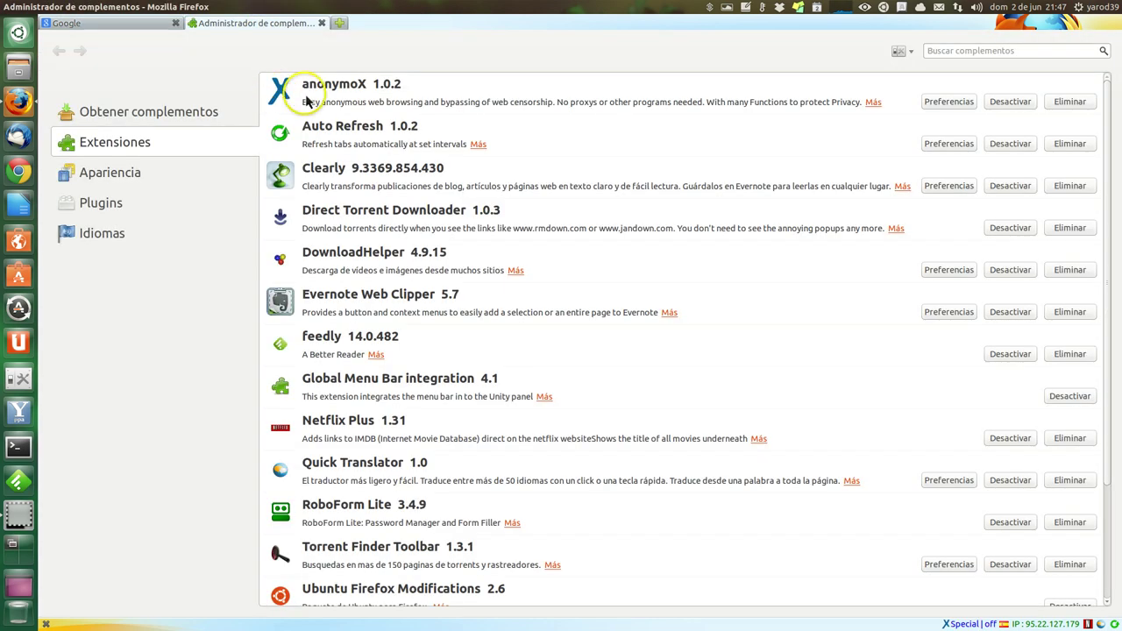
click(320, 102)
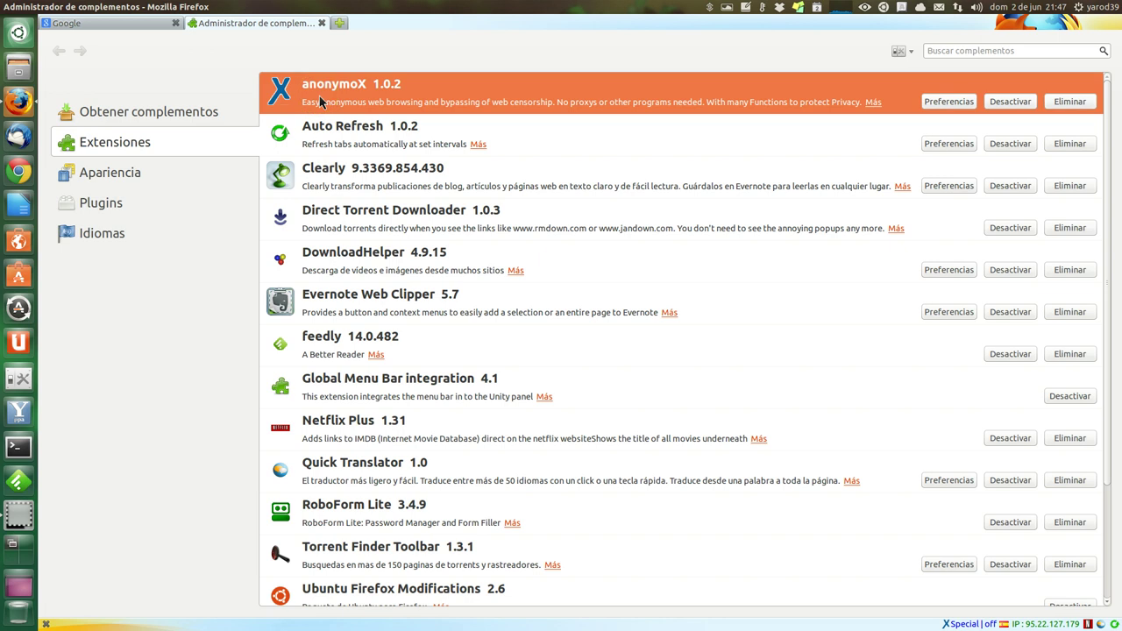
click(321, 22)
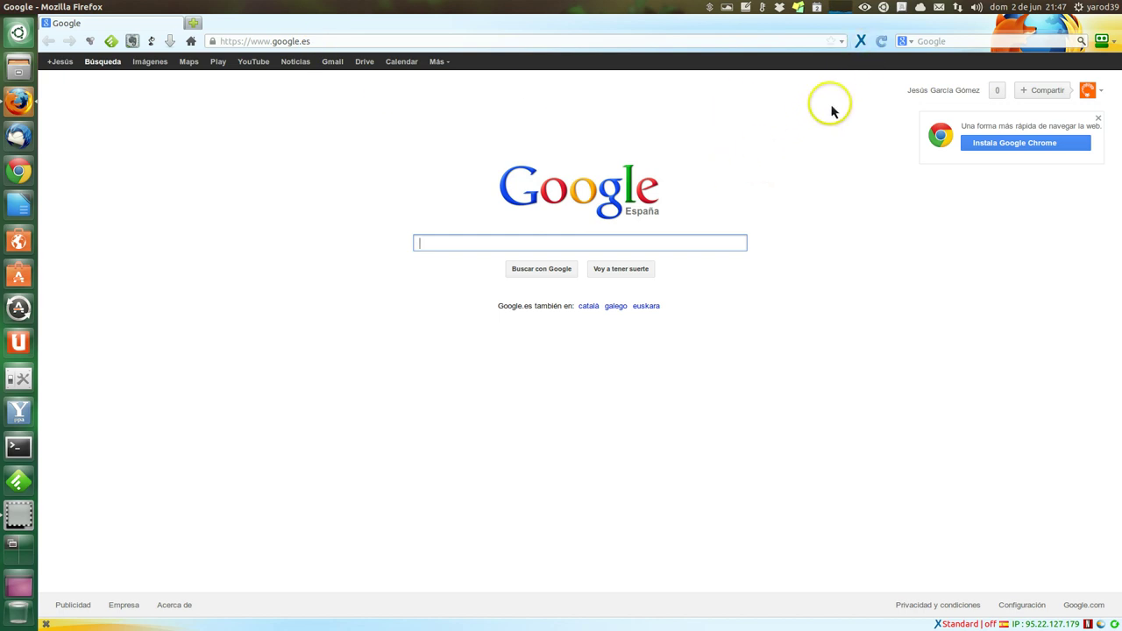
Set anonymoX to Active for all websites with the at1c identity and dismiss its popup.
click(861, 41)
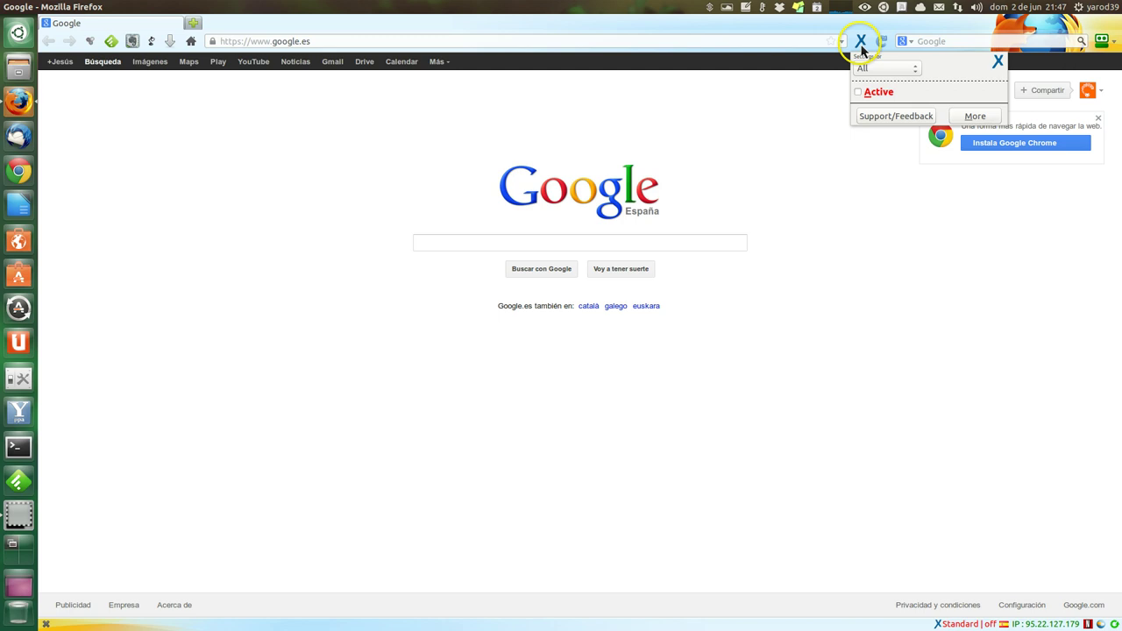
click(879, 93)
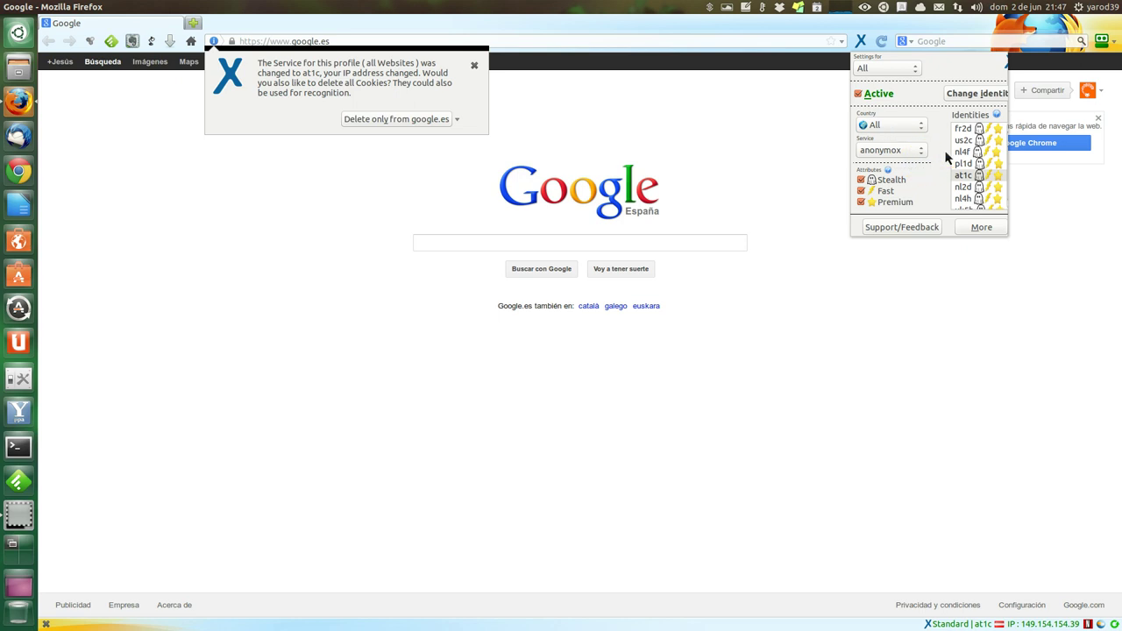
click(507, 251)
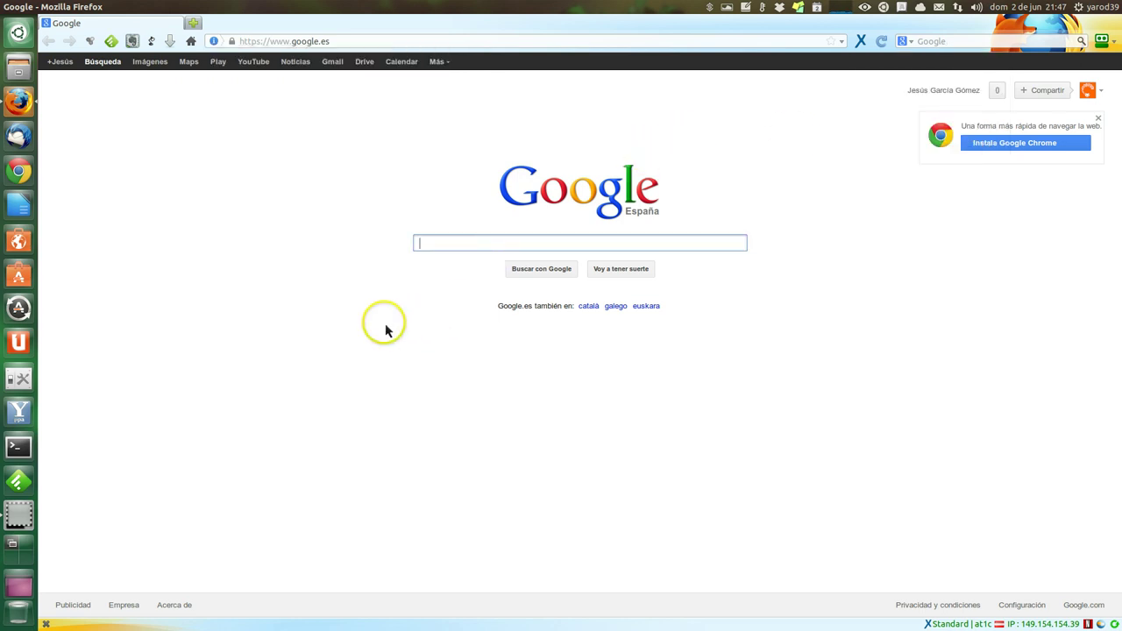
Search Google for 'my ip' and open the MyIP.es result showing an Austrian IP.
text(m)
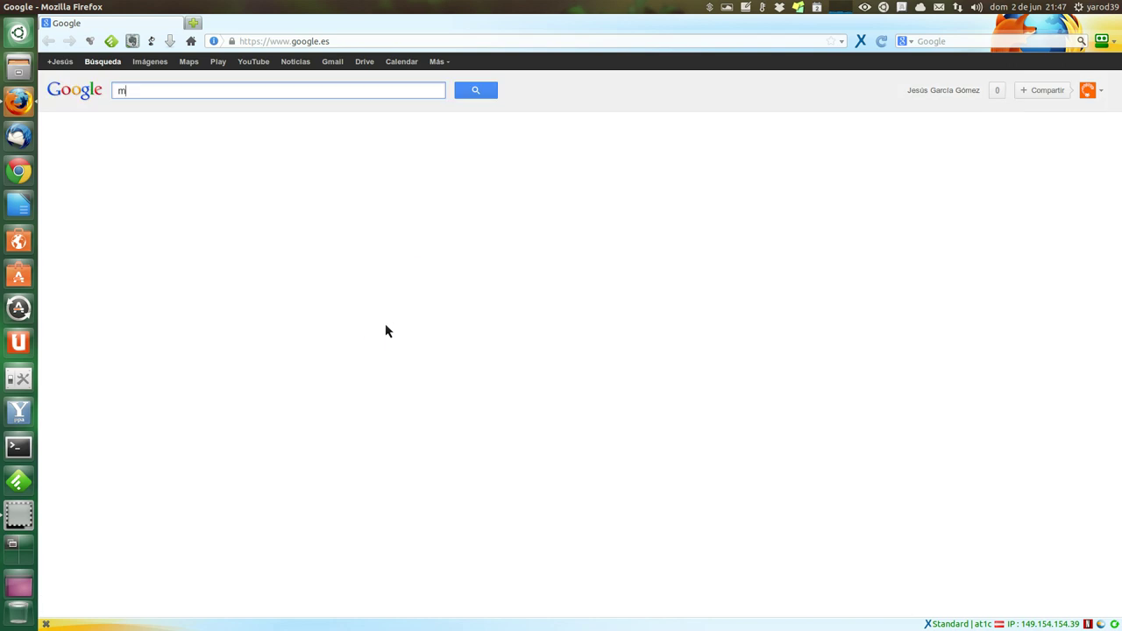
text(y ip)
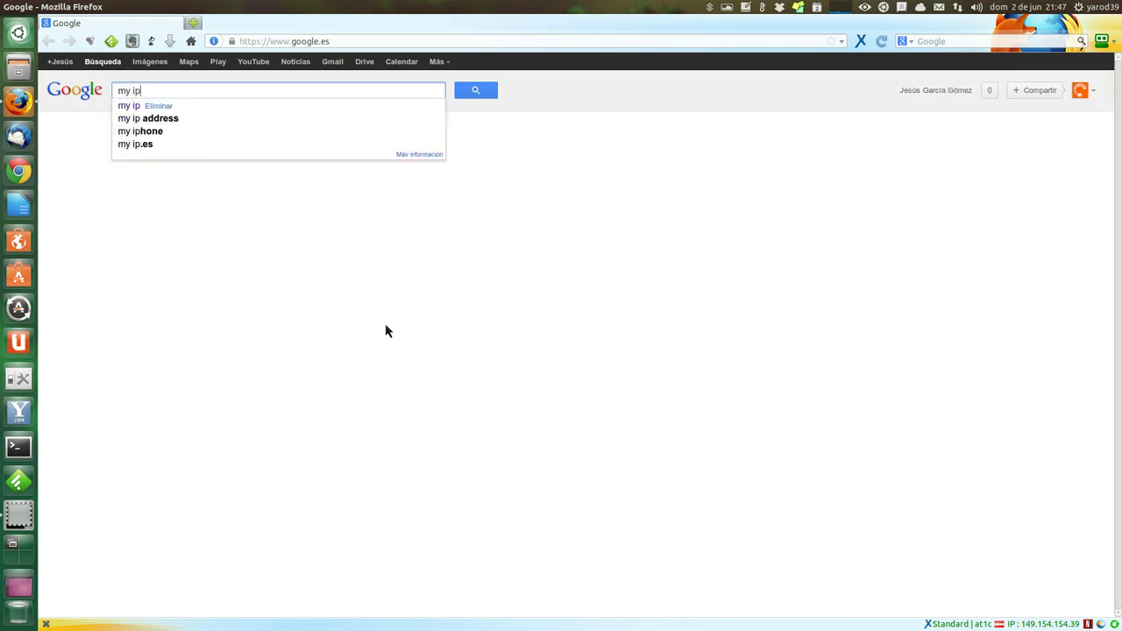
key(Return)
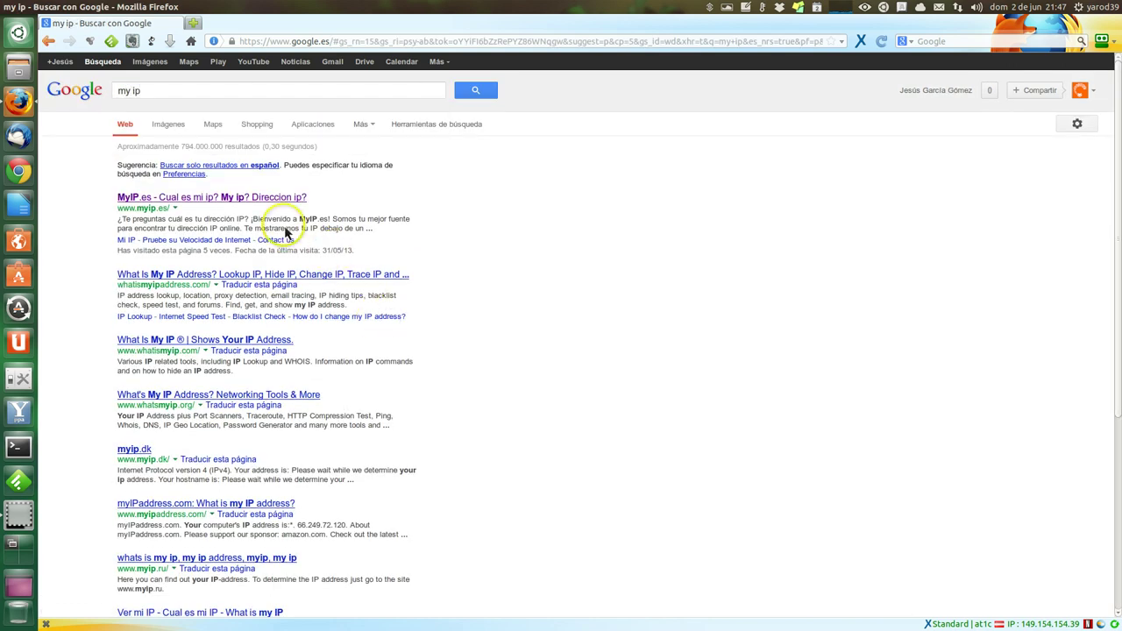
click(212, 198)
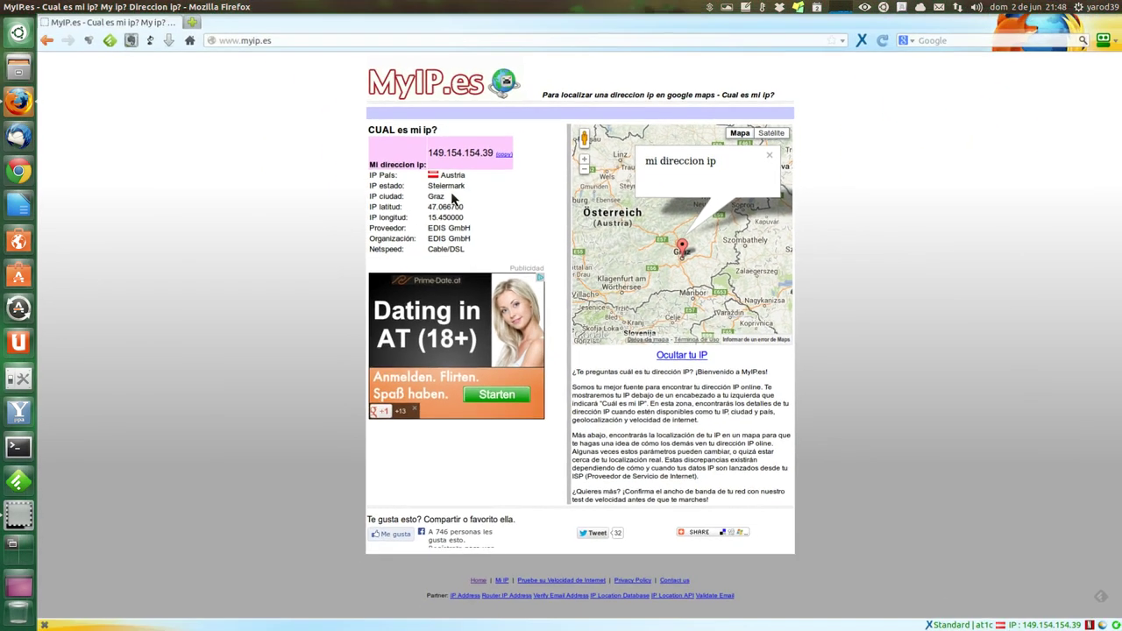
Change the anonymoX identity to fr2d and dismiss the cookie deletion notification.
click(862, 44)
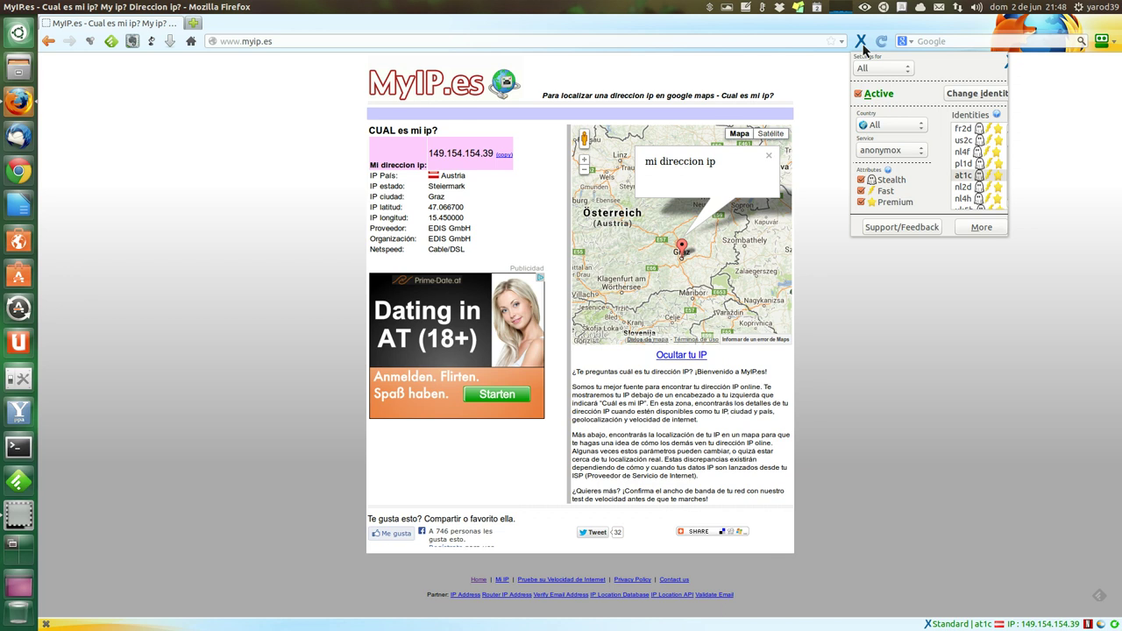
click(966, 94)
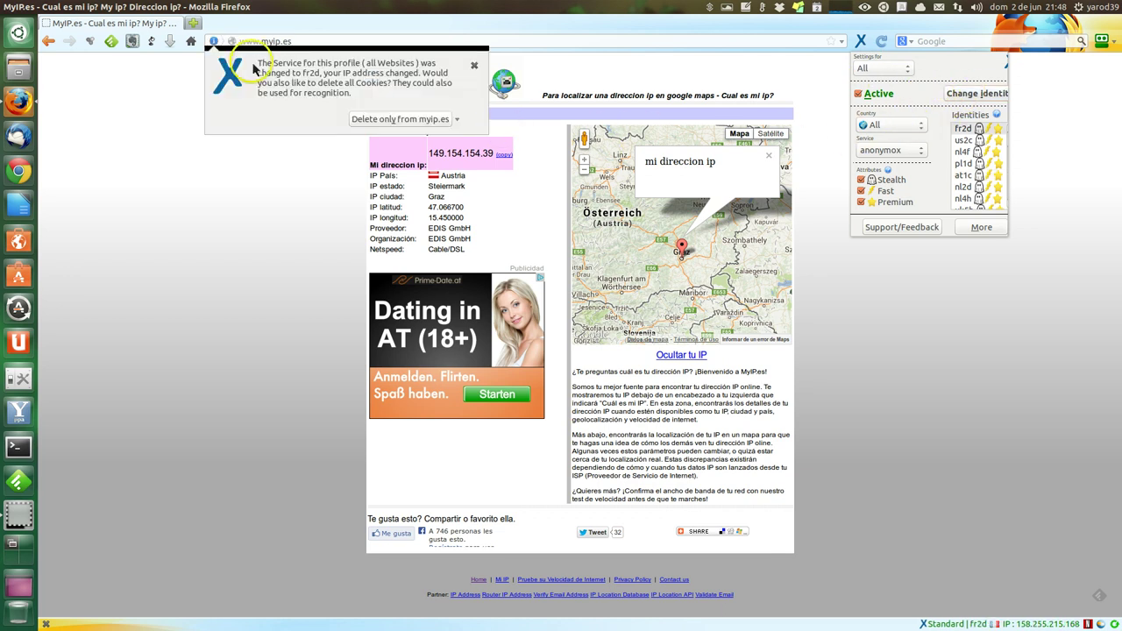
click(881, 42)
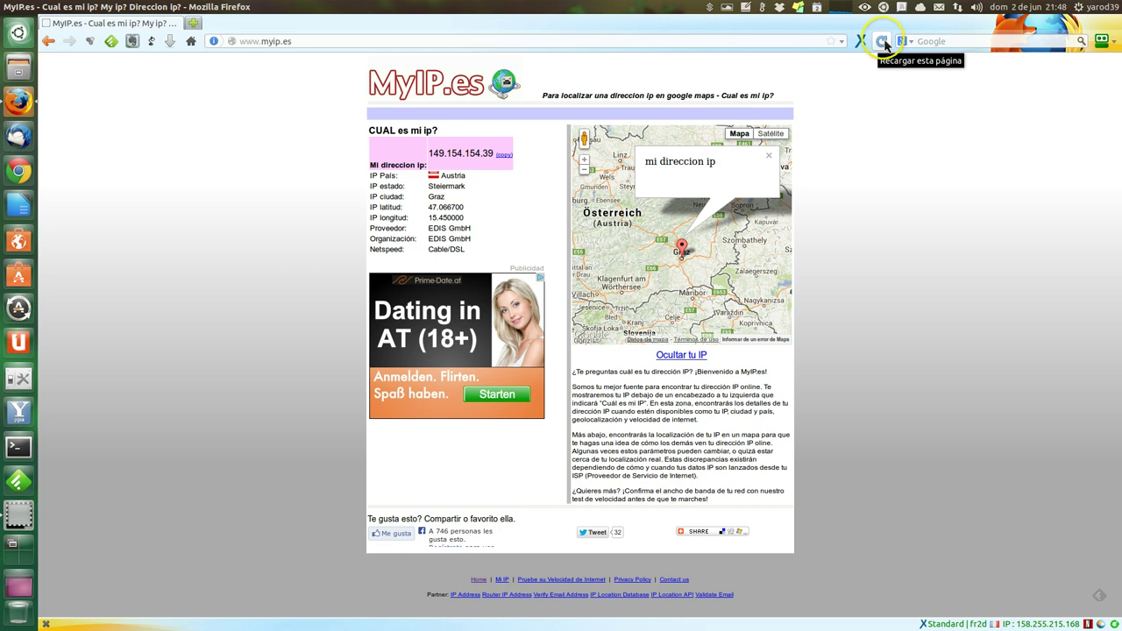
Reload MyIP.es to show French IP 158.255.215.168, dismissing the anonymoX service notice.
click(884, 44)
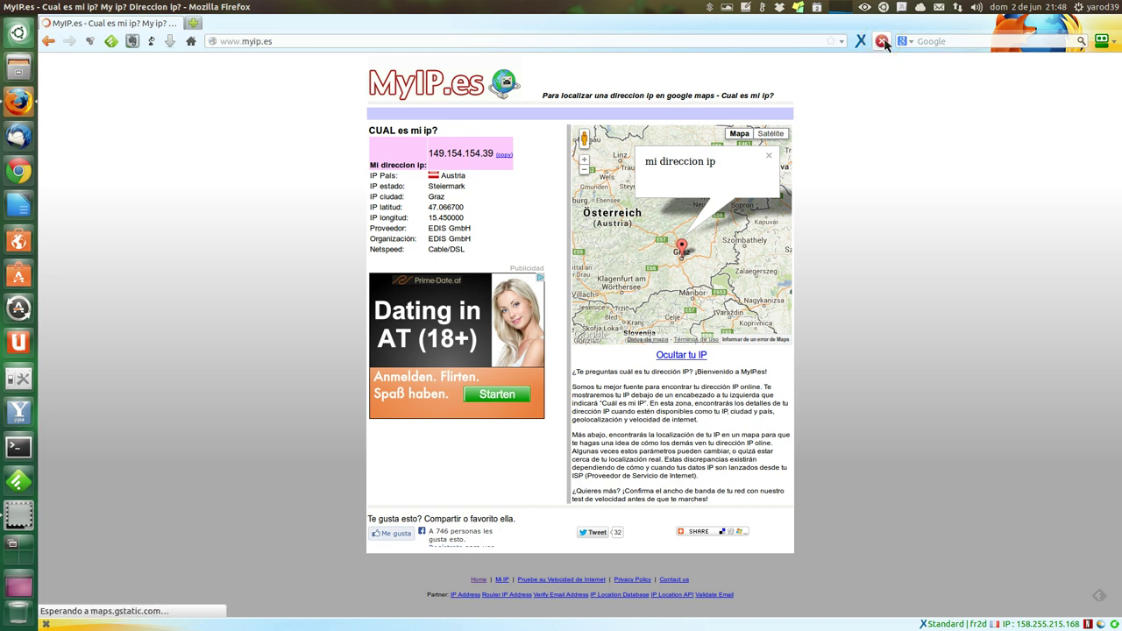
click(768, 131)
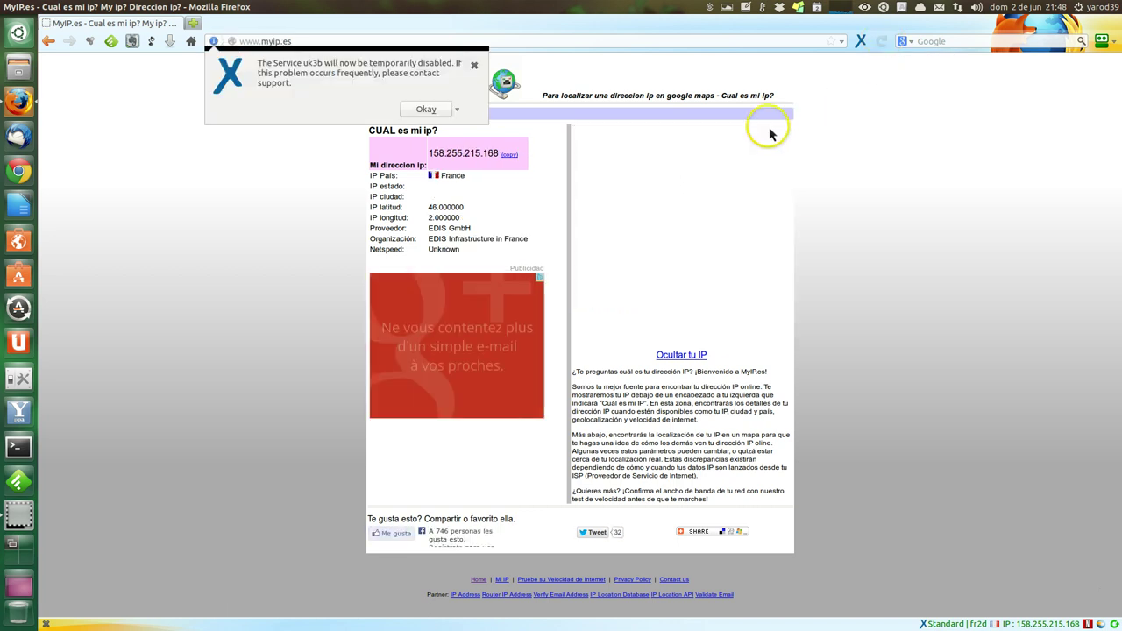
click(426, 109)
click(450, 191)
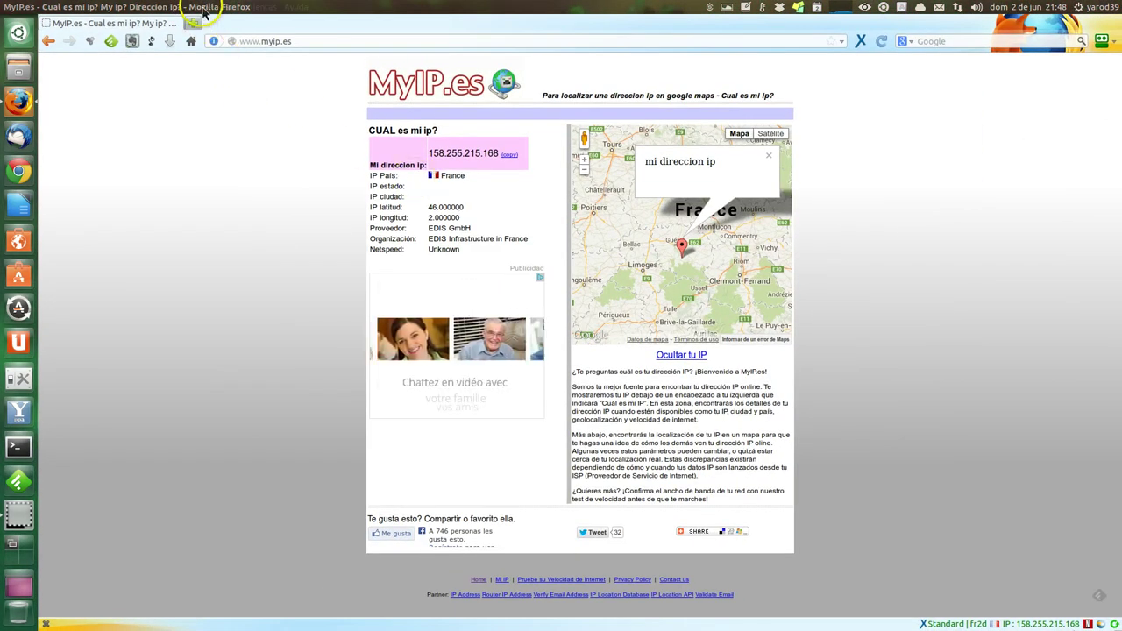
Open the Add-ons Manager at the Obtener complementos section.
click(245, 7)
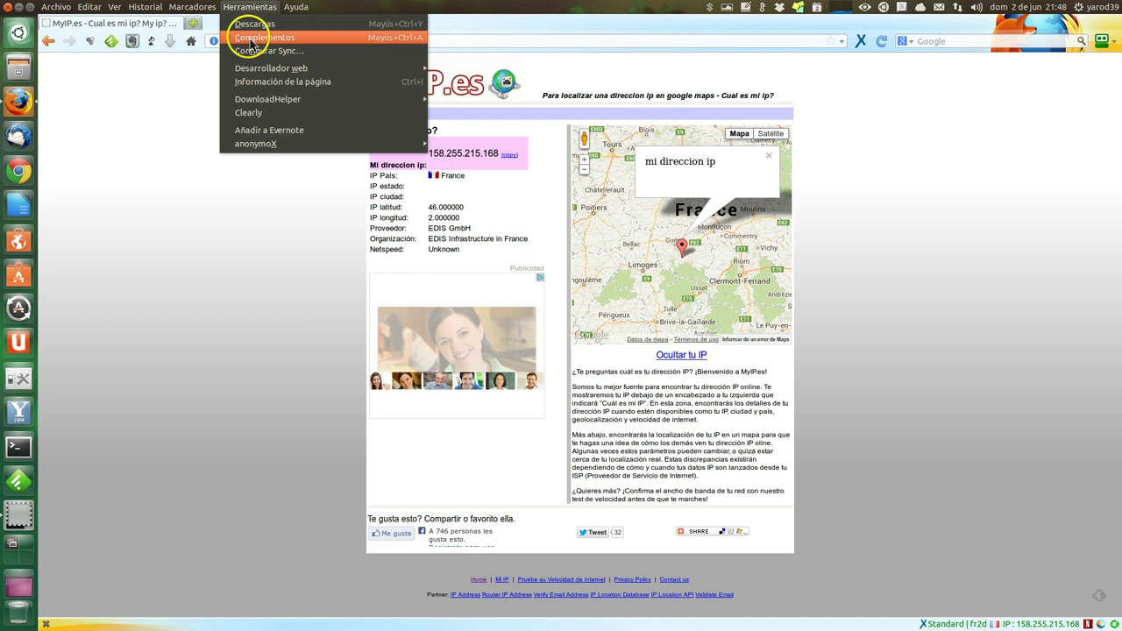
click(250, 39)
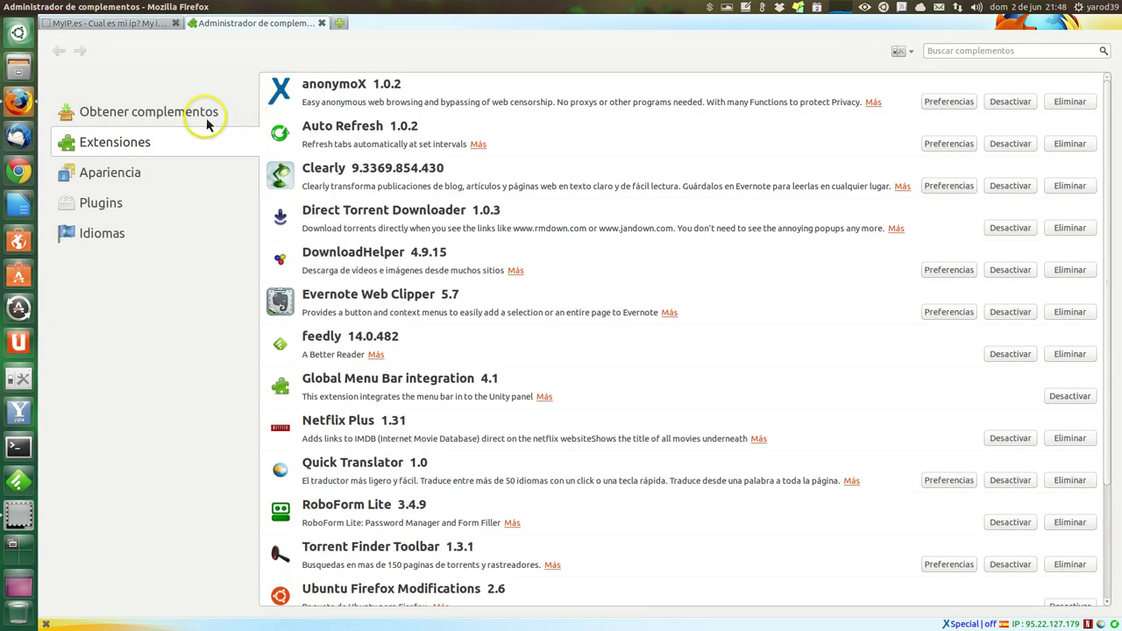
click(208, 123)
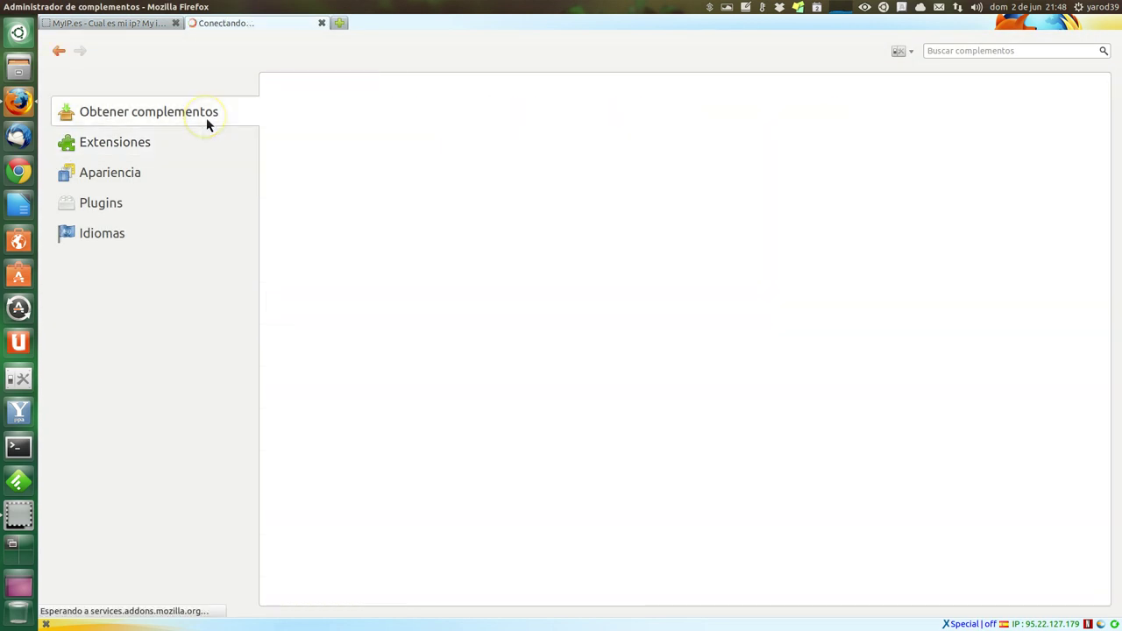
Search the add-on catalogue for anonymox, correcting the misspelled 'anonimox' term.
click(952, 54)
text(a)
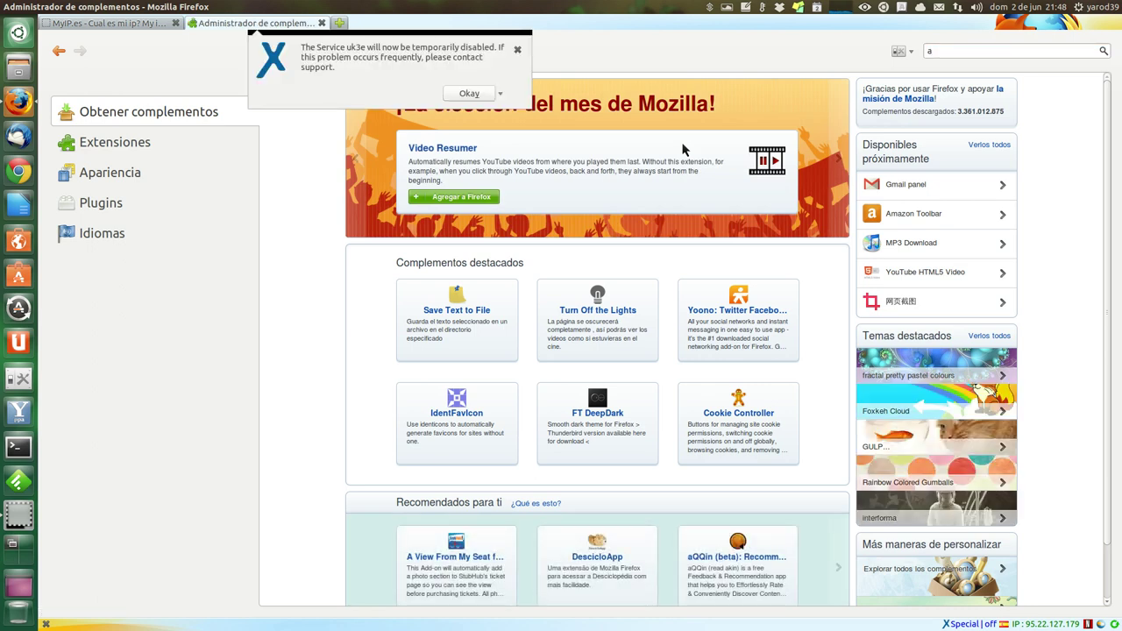
click(947, 52)
click(947, 57)
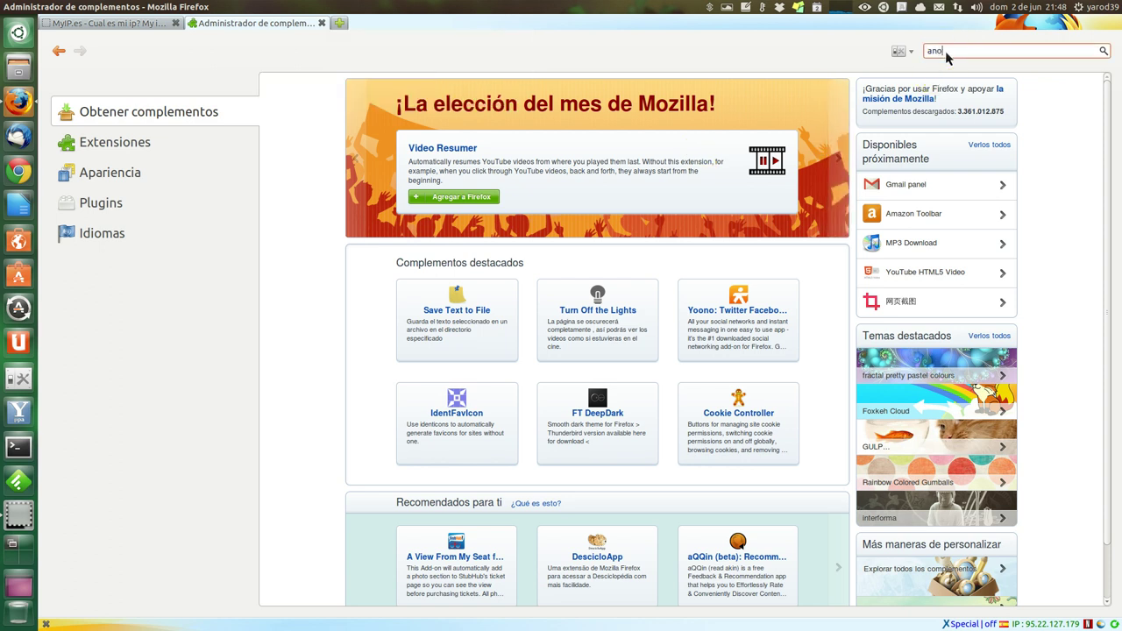
text(nim)
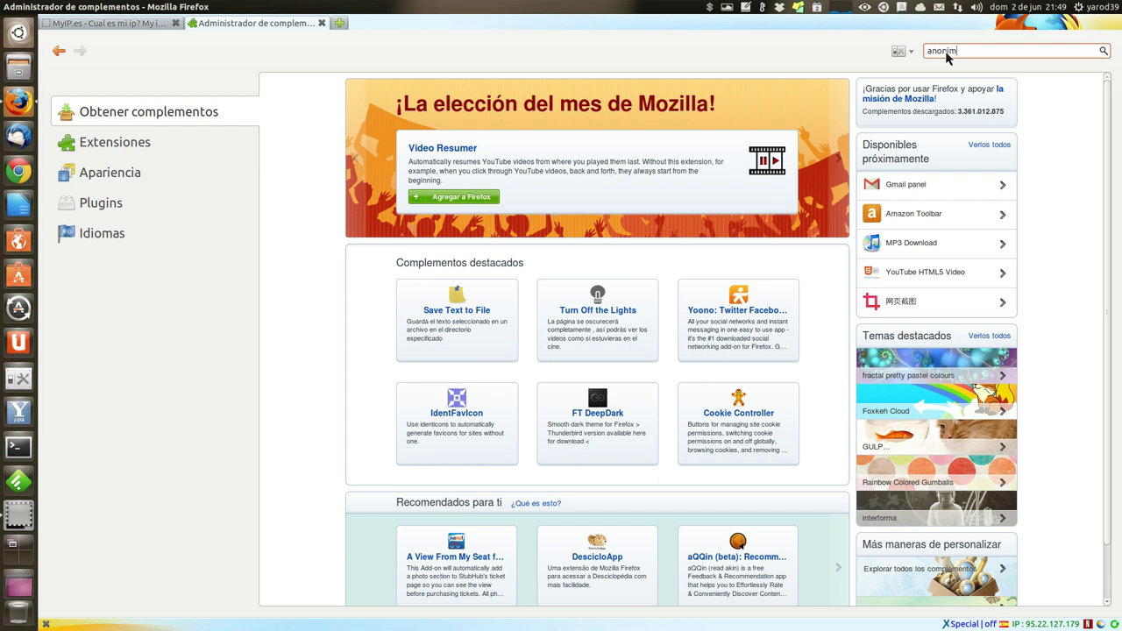
text(ox)
key(Return)
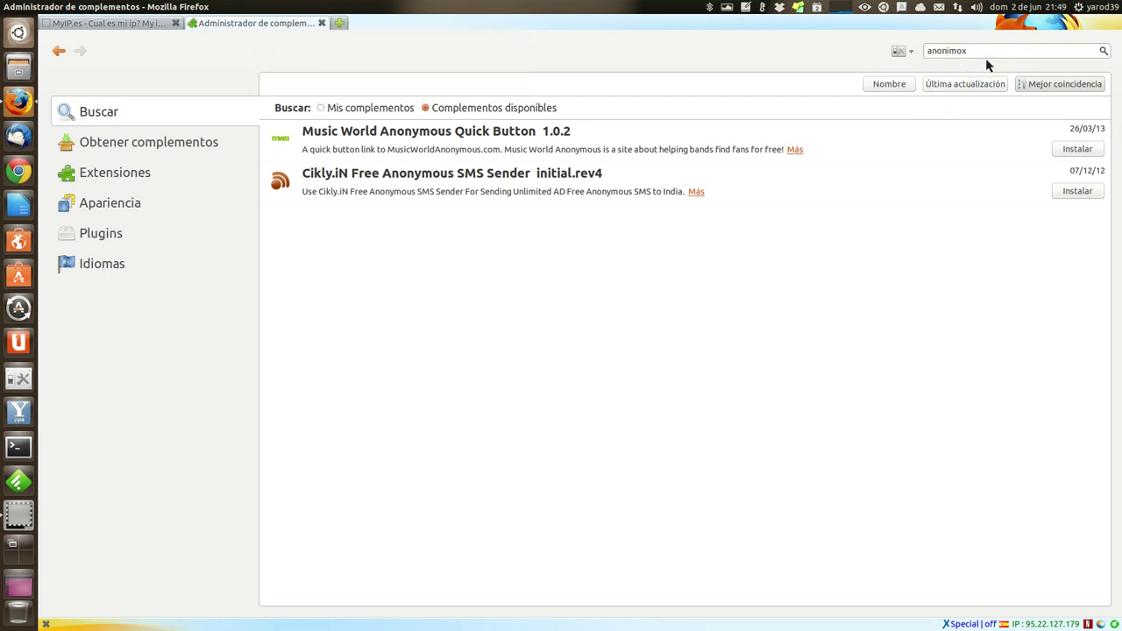
click(985, 55)
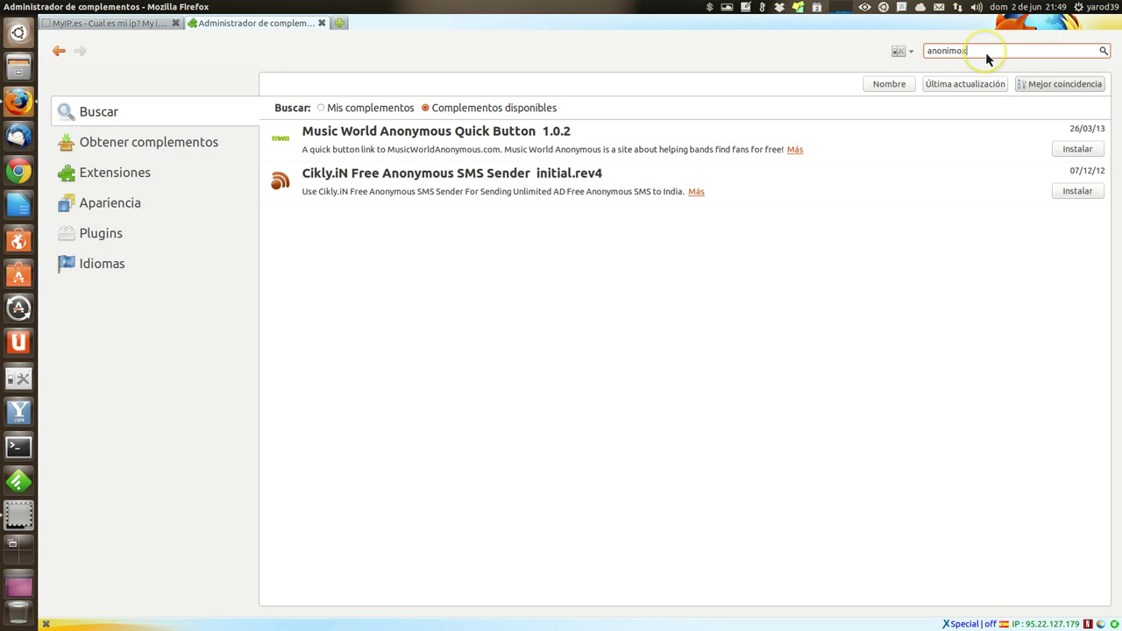
key(BackSpace)
key(BackSpace)
key(BackSpace)
key(Return)
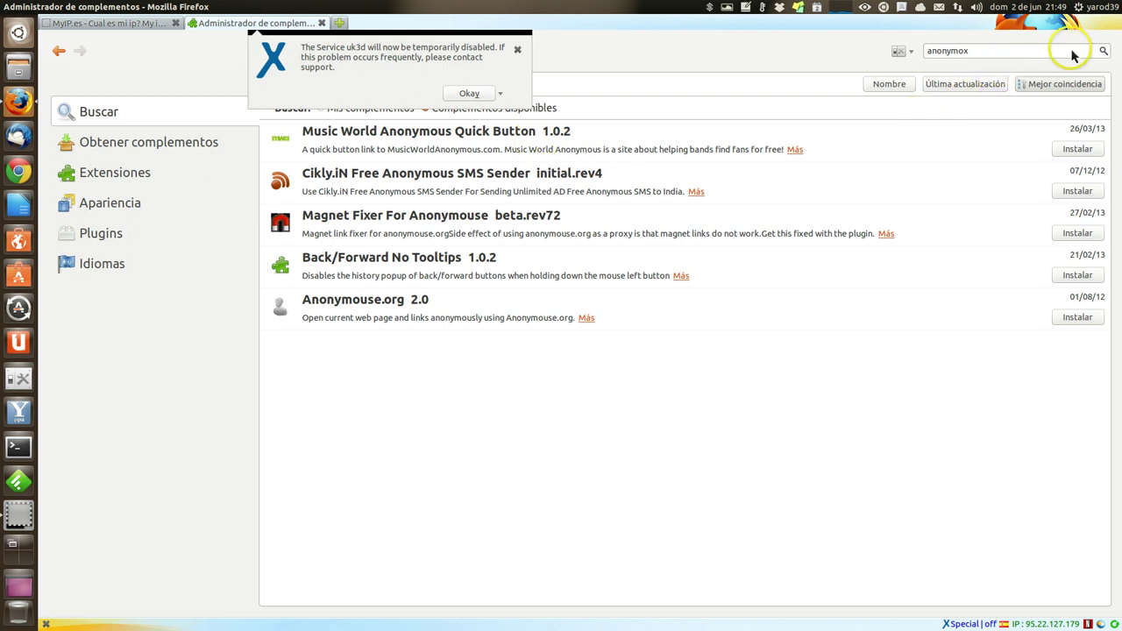
Clear the add-on search box and close the Add-ons Manager tab.
click(1025, 50)
click(1025, 50)
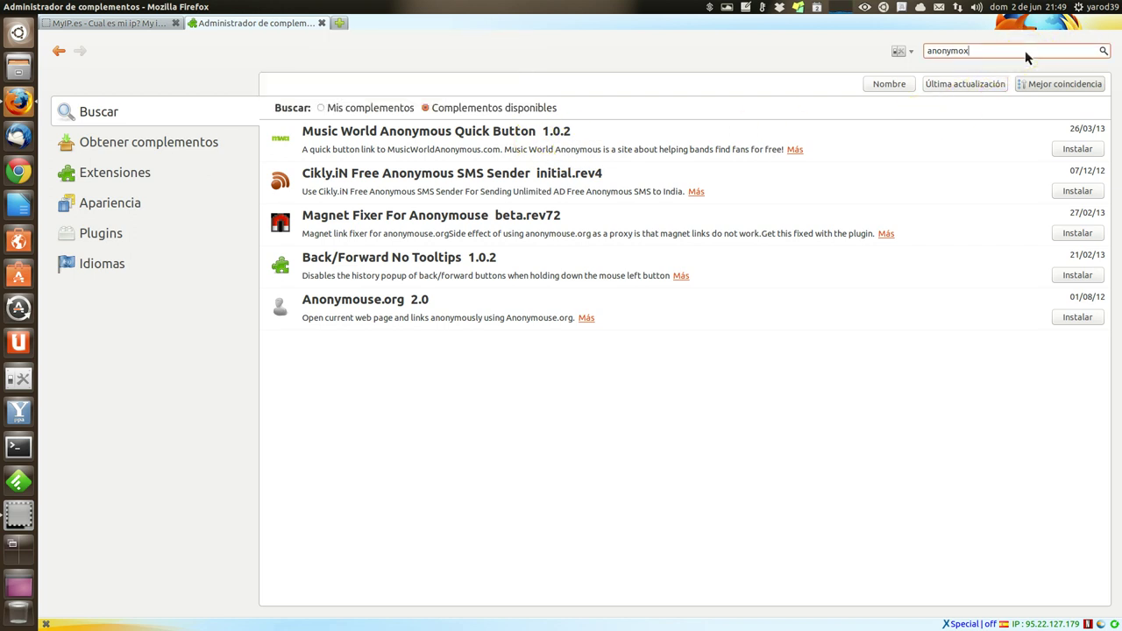
key(BackSpace)
key(BackSpace)
key(BackSpace)
key(BackSpace)
key(BackSpace)
click(322, 24)
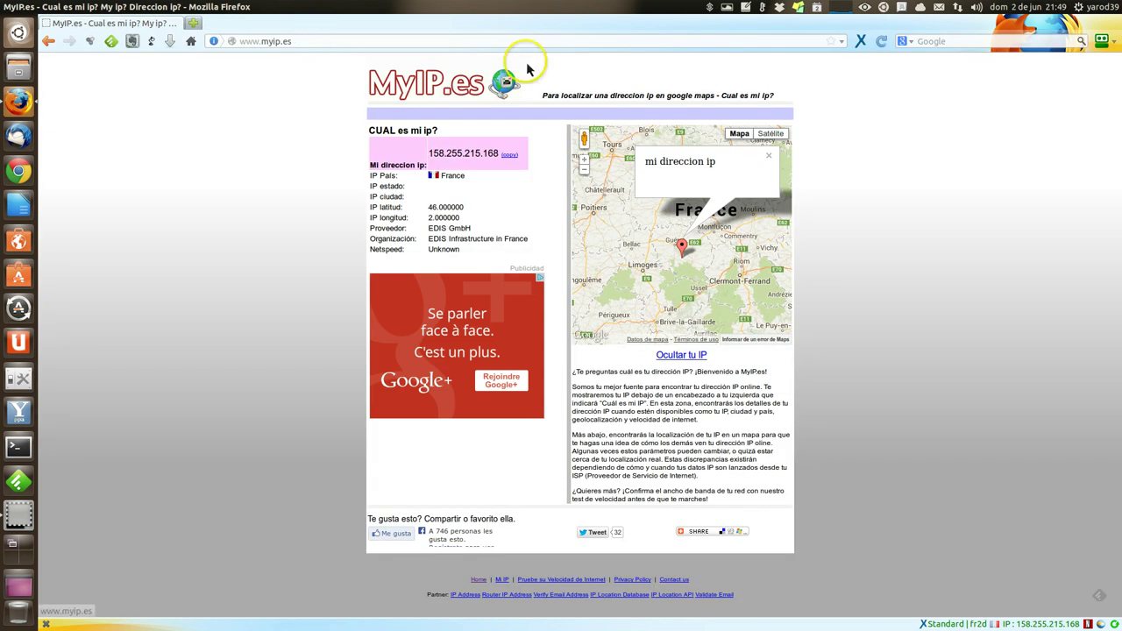
Google 'anonymox' from the toolbar search box and open the 'anonymoX :: Complementos para Firefox' result.
click(960, 42)
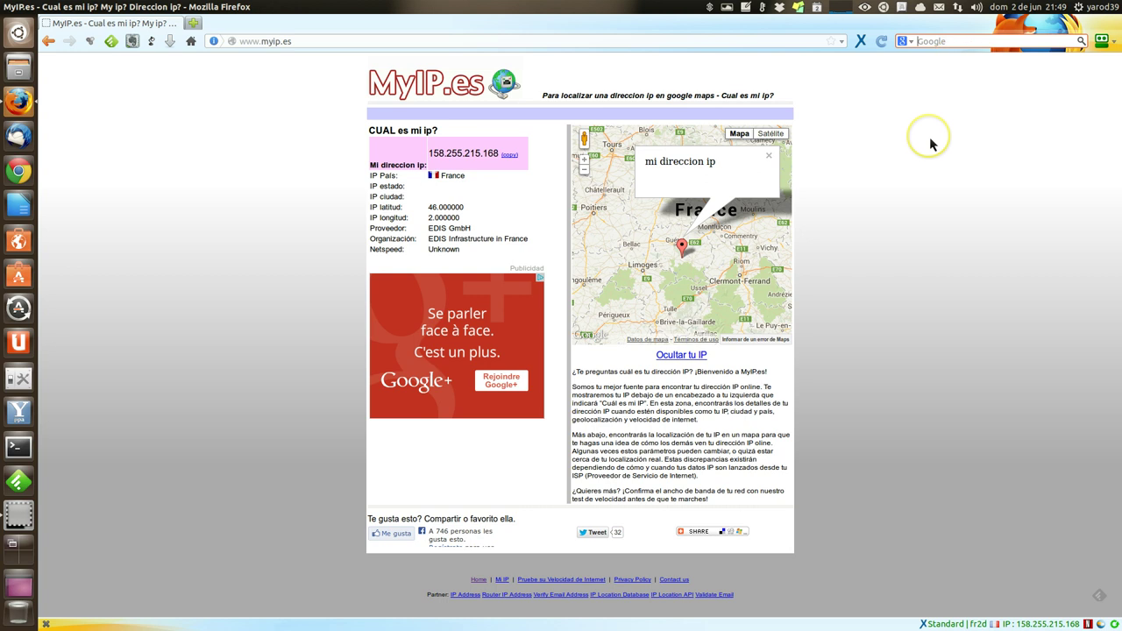
text(anony)
text(mox)
key(Return)
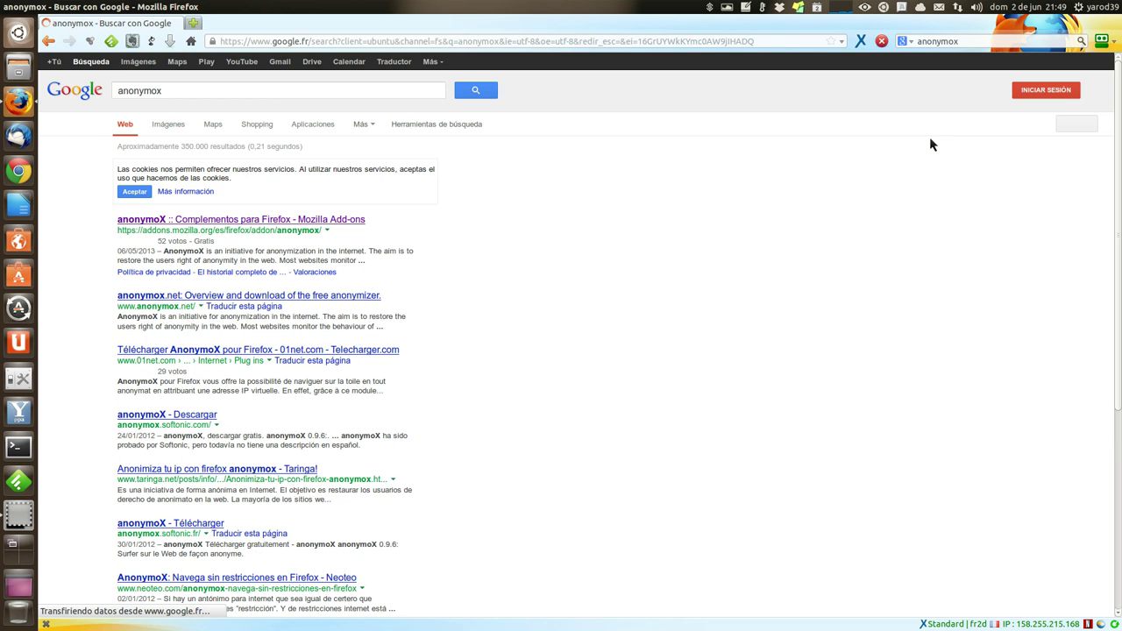
click(244, 226)
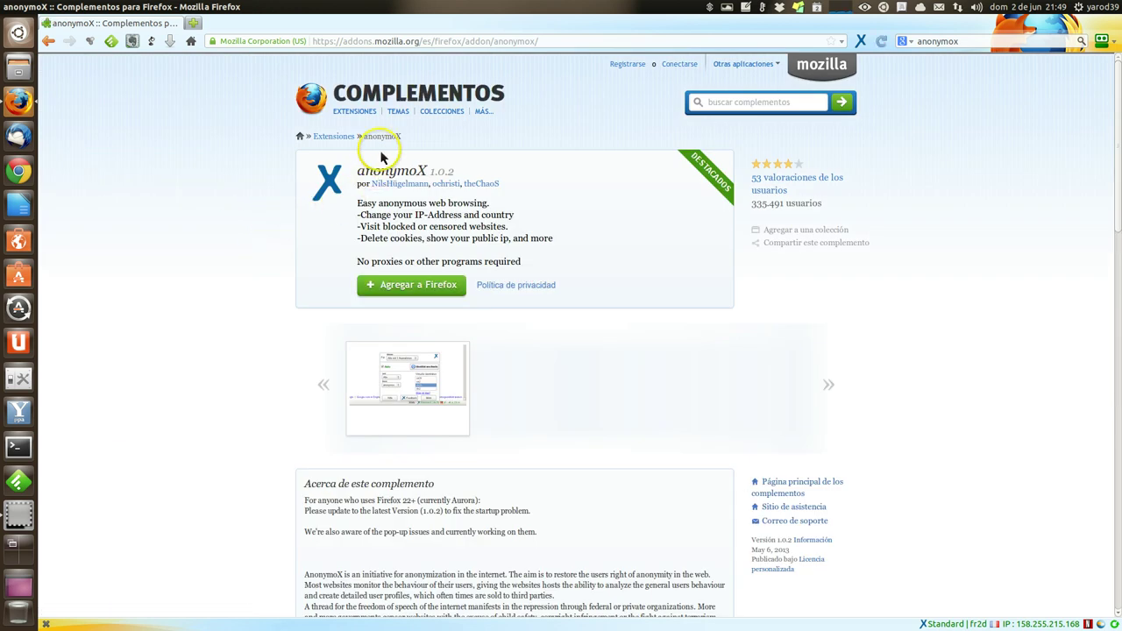
Deactivate anonymoX, choose 'Never delete, don't ask again' for cookies, and close Firefox.
mouse_move(379, 114)
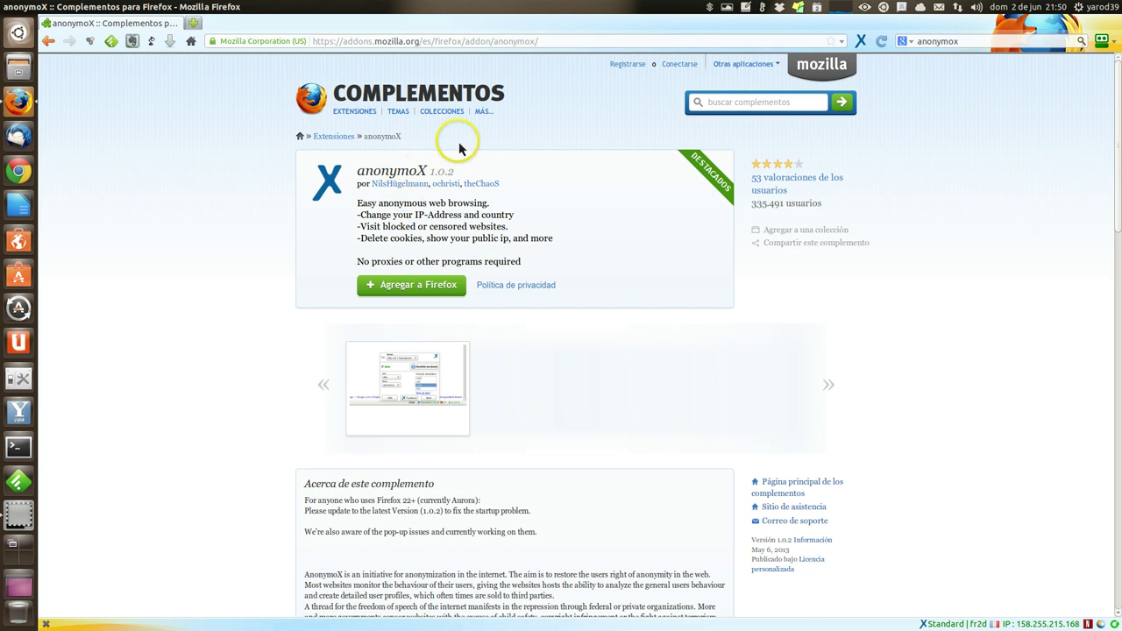
click(860, 43)
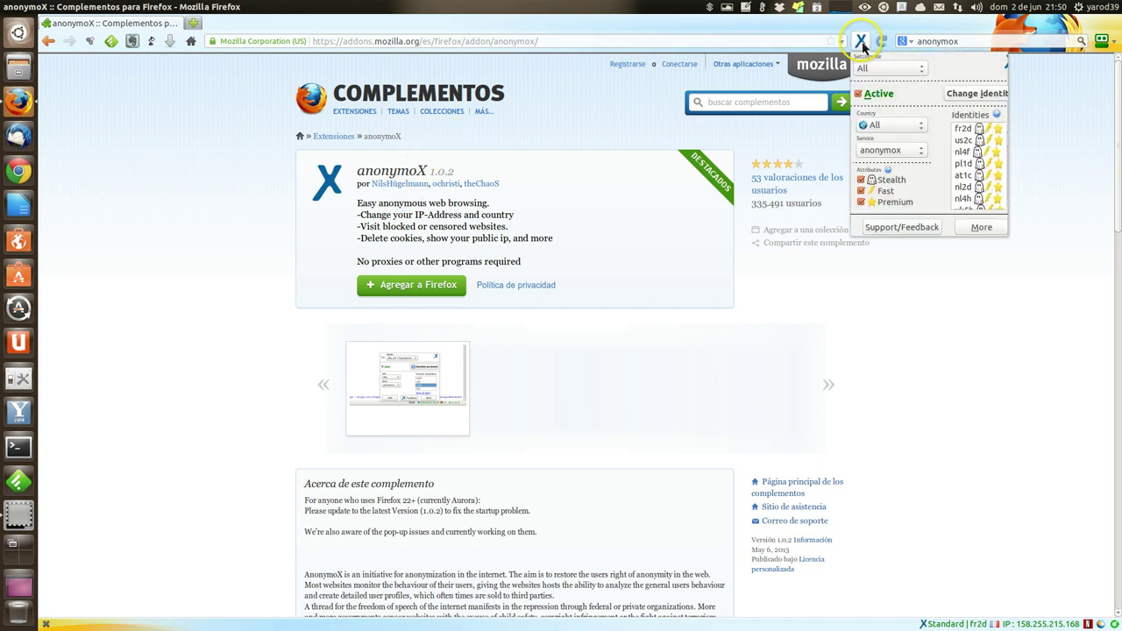
click(884, 96)
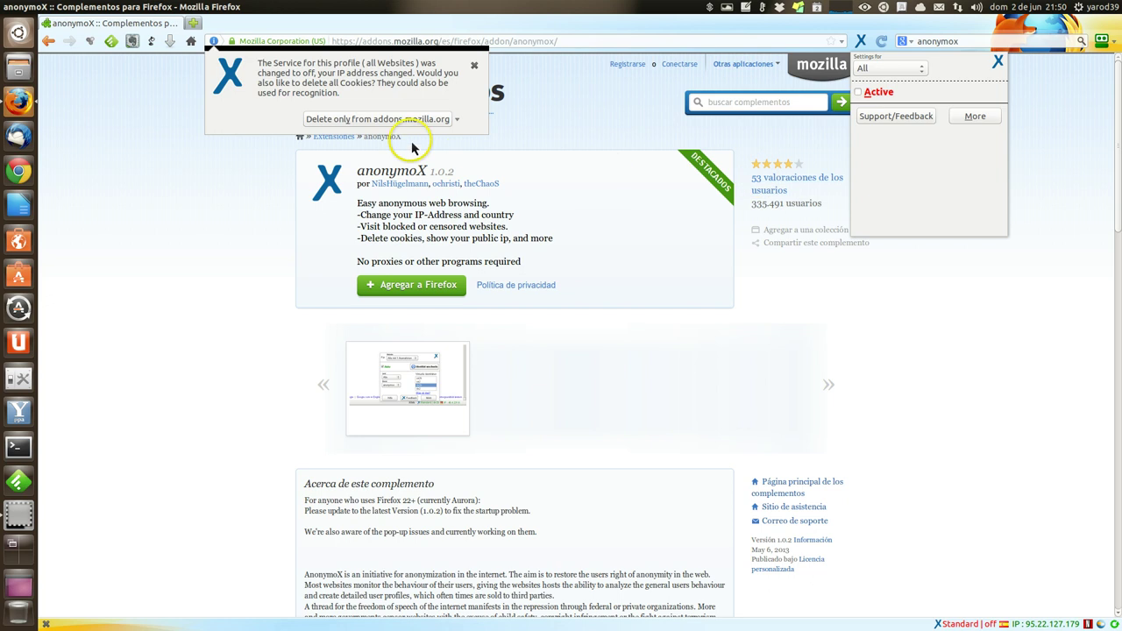
click(455, 121)
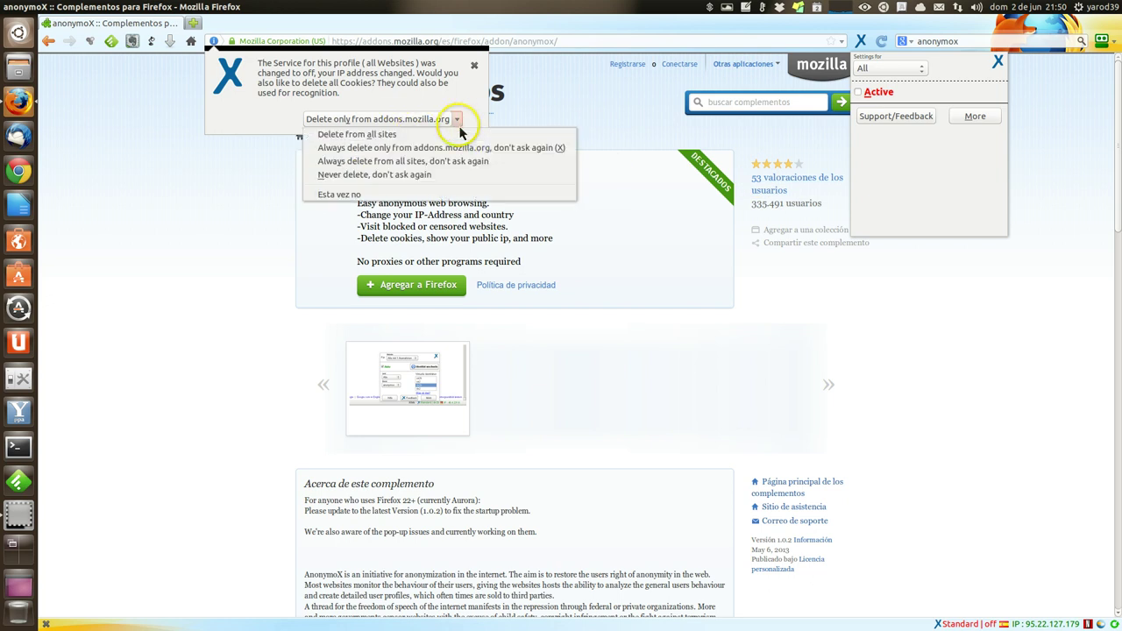
click(449, 179)
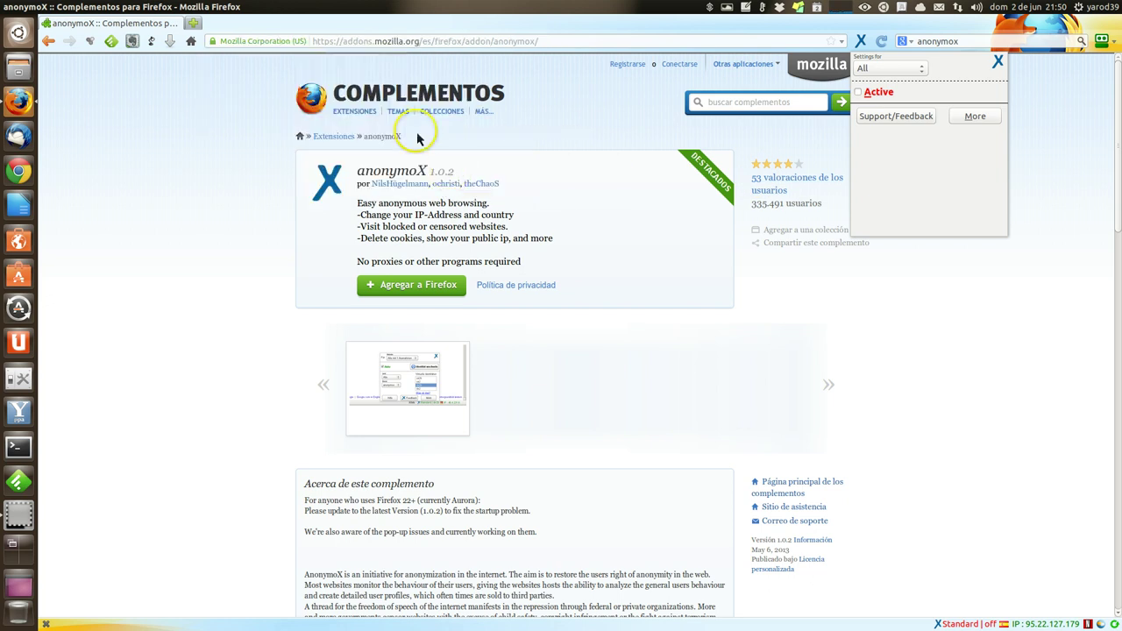
click(239, 139)
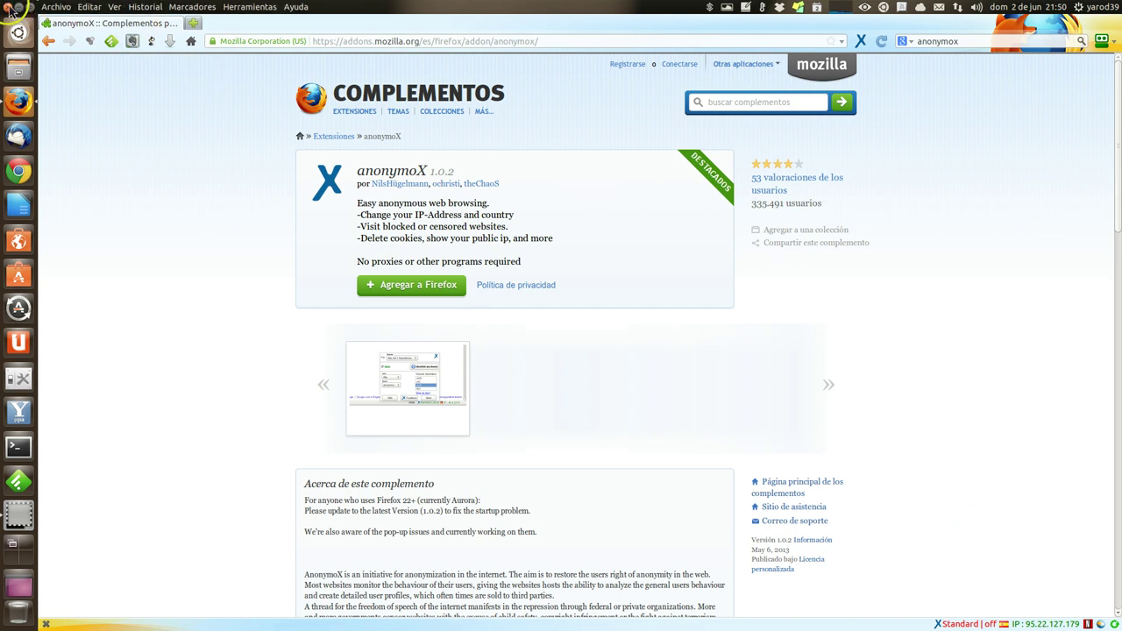
click(9, 10)
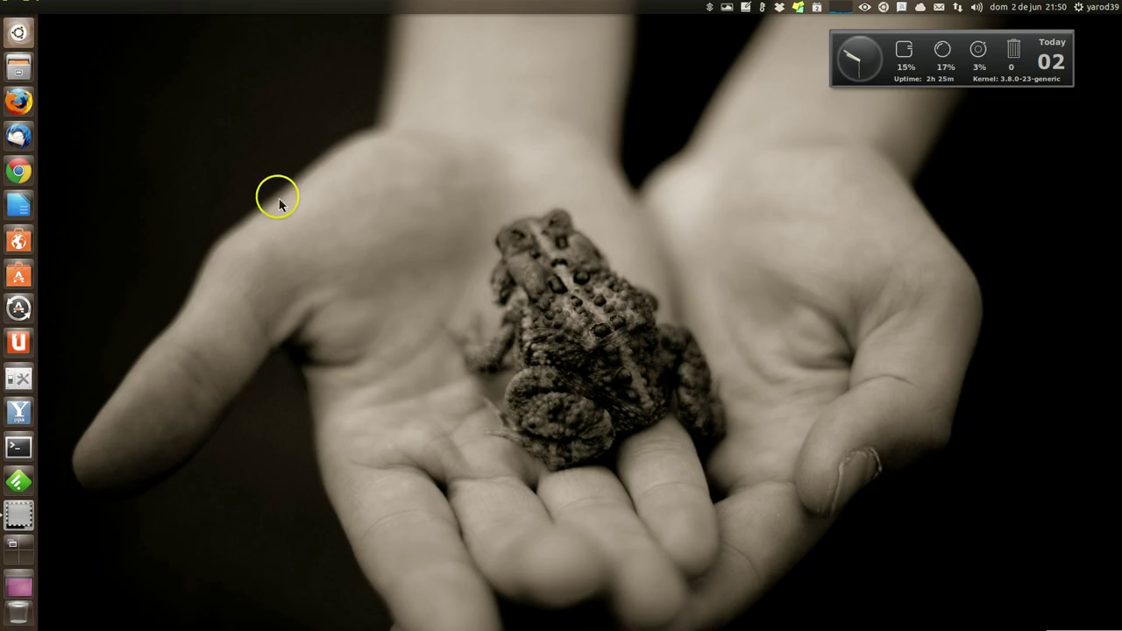